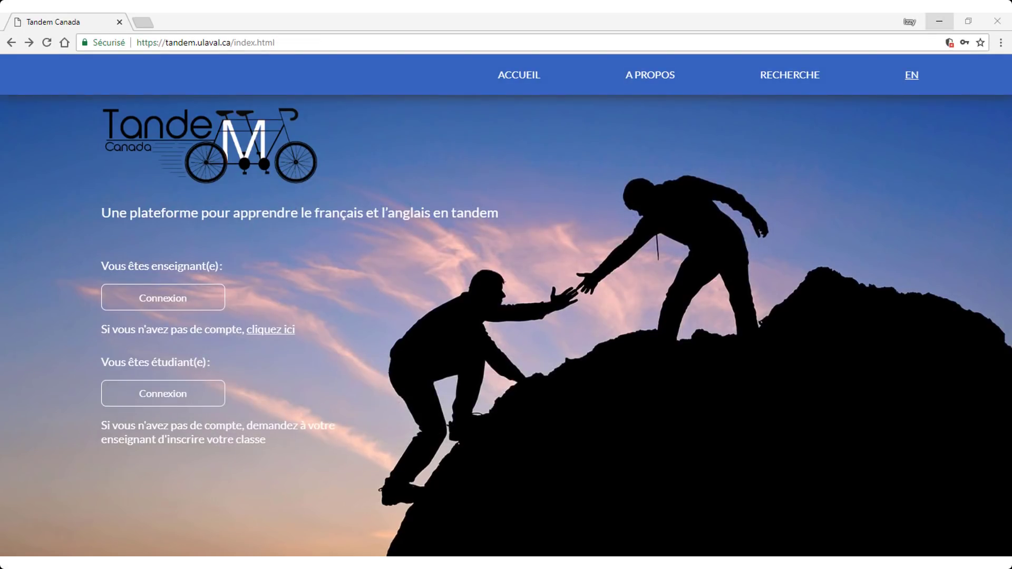
- Open the teacher registration form from the 'Vous êtes enseignant(e)' link on the home page
click(280, 337)
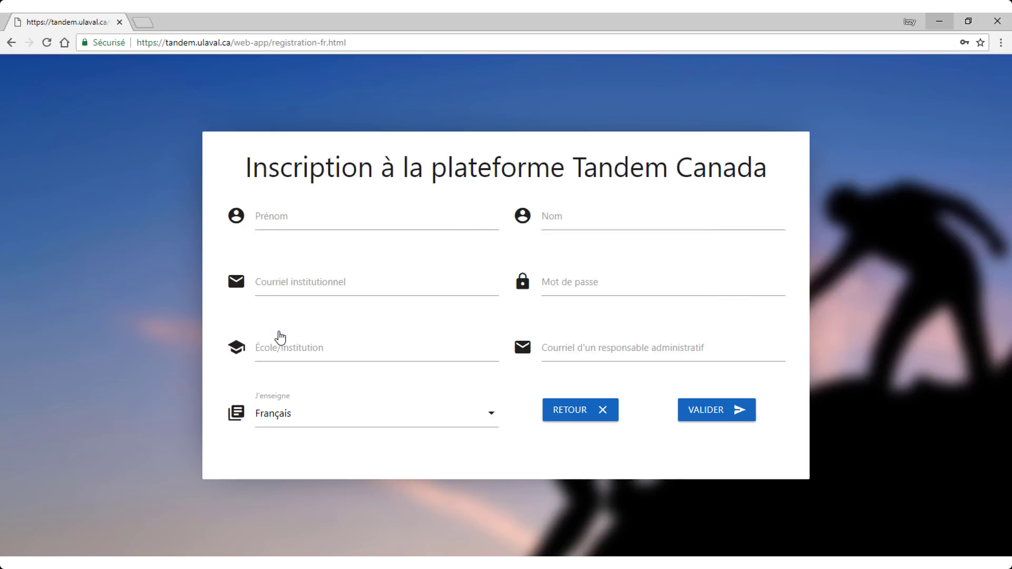
- Enter the teacher's first name, last name, institutional e-mail and account password
click(287, 217)
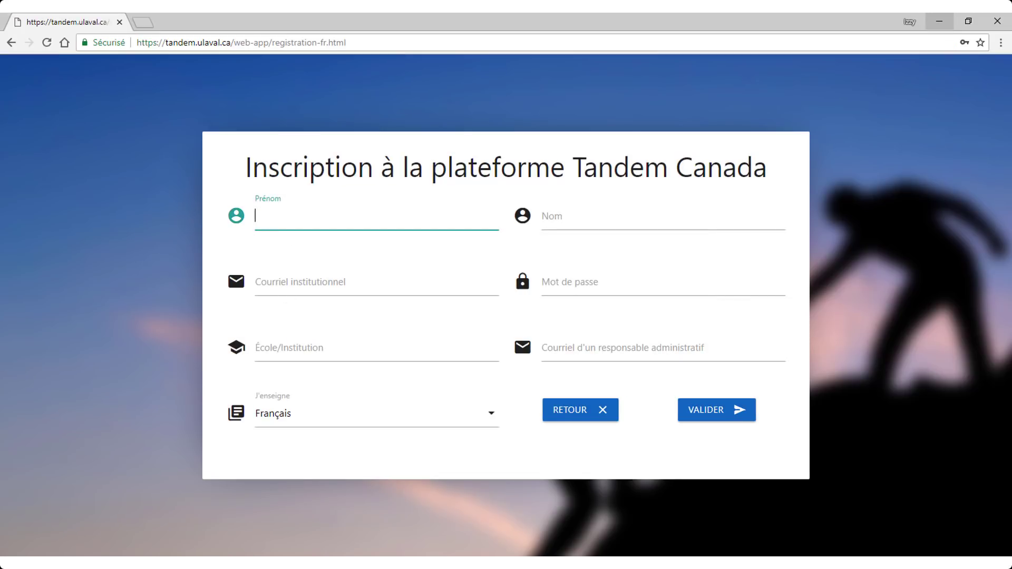
text(John)
key(Tab)
text(Smith)
key(Tab)
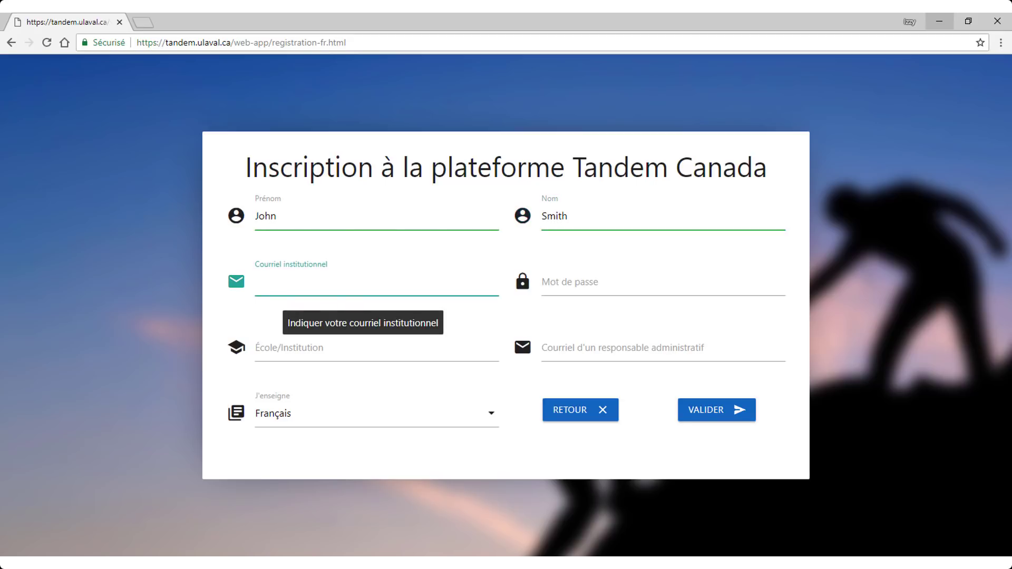
key(Tab)
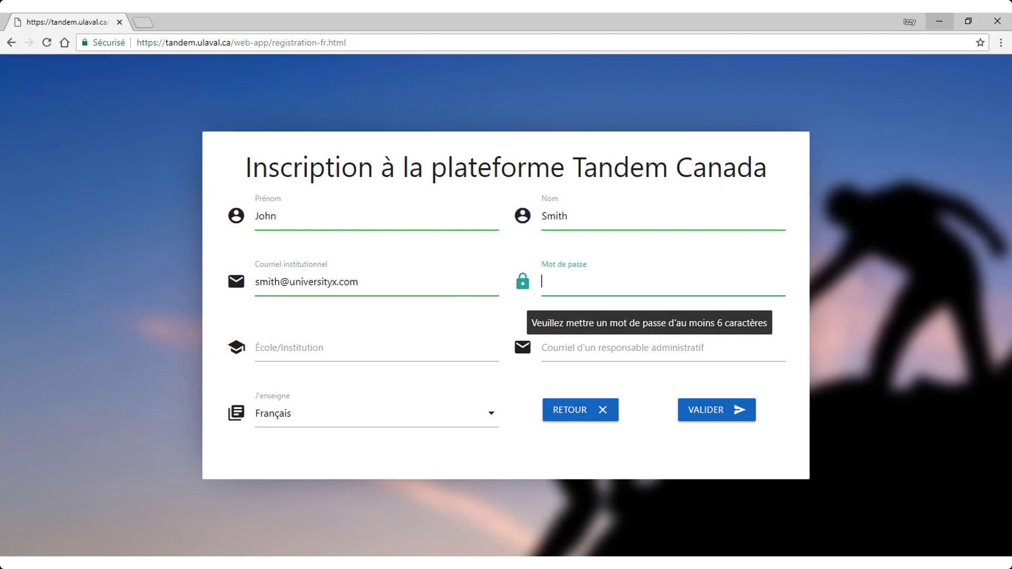
text(••••••••••)
- Enter University X and the administrator's e-mail, then submit and confirm the registration
key(Tab)
text(U)
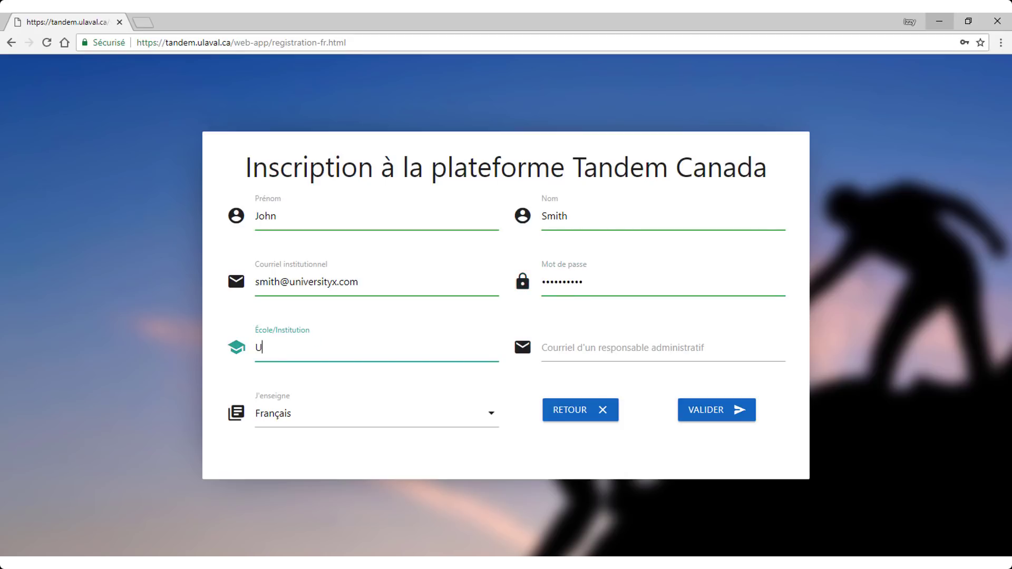
text(niversity X)
key(Tab)
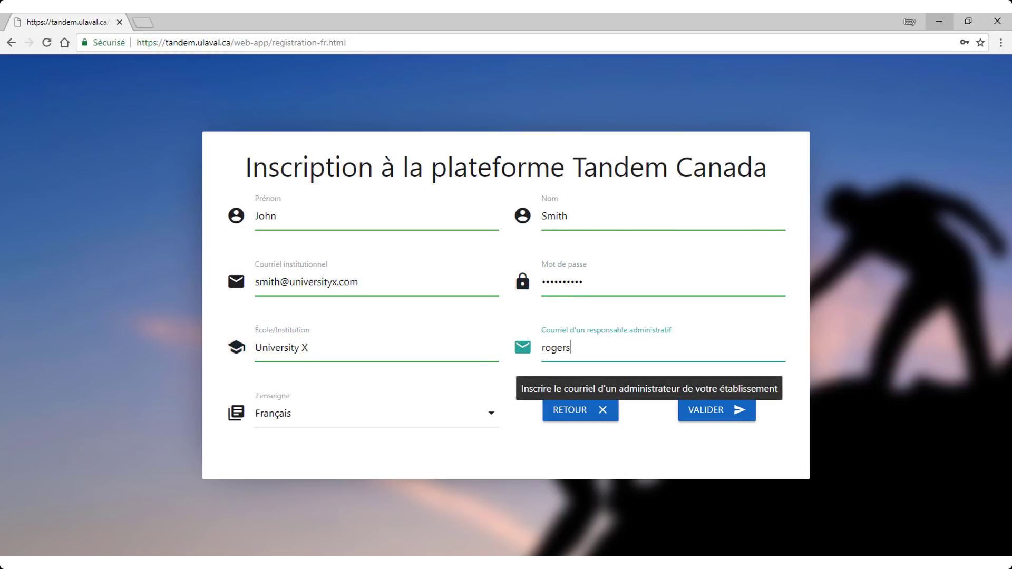
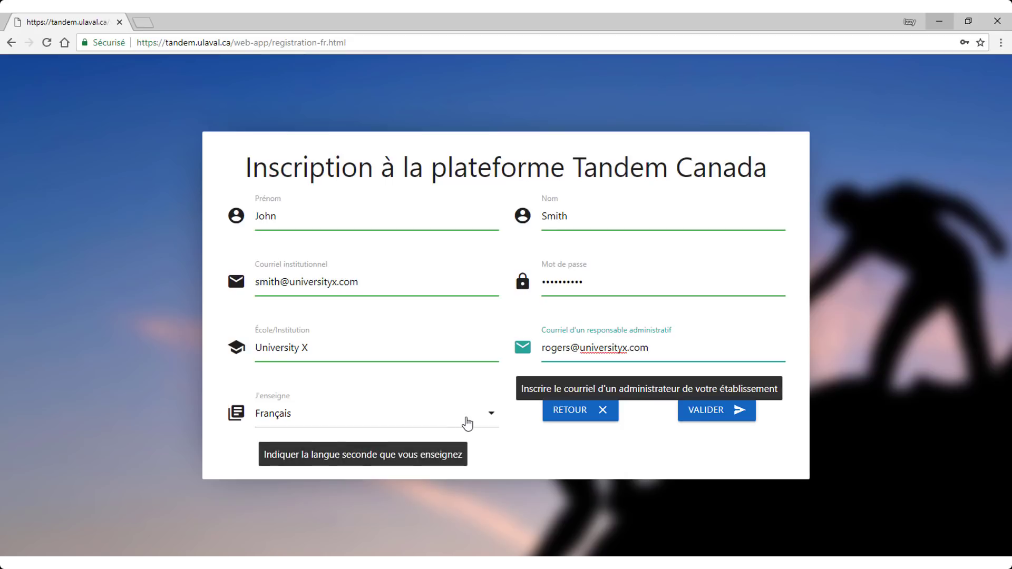
click(684, 436)
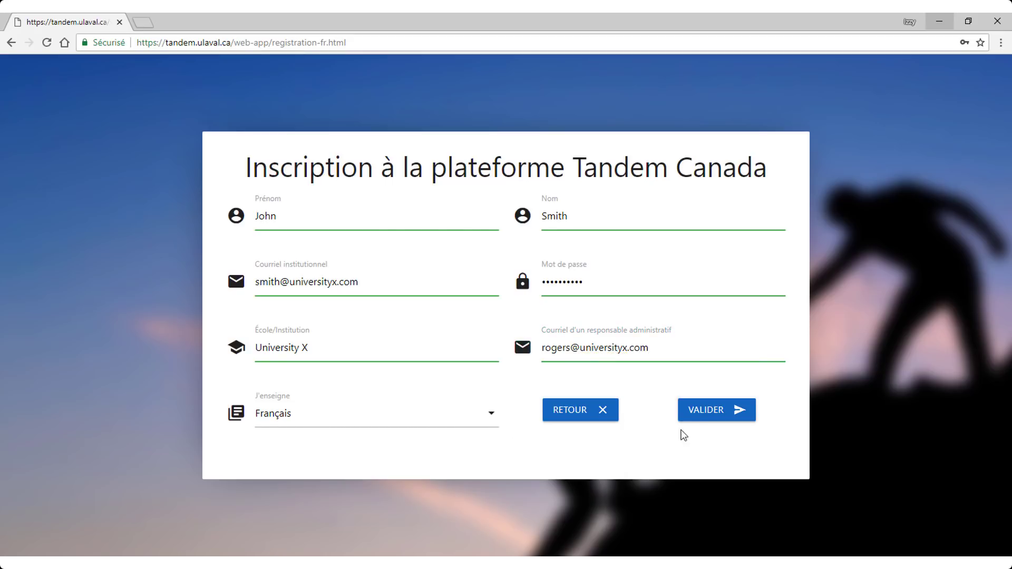
click(719, 415)
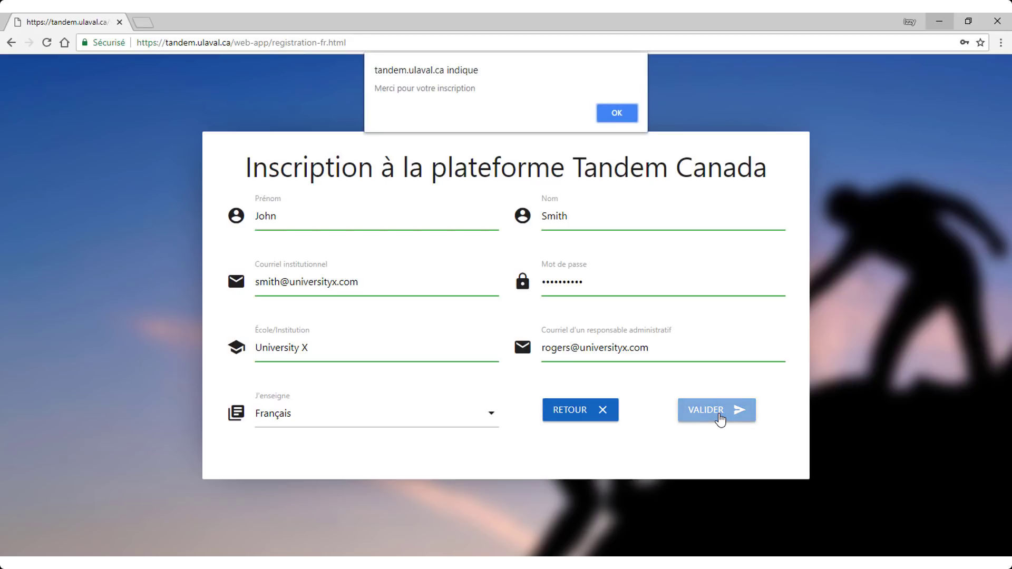
click(615, 112)
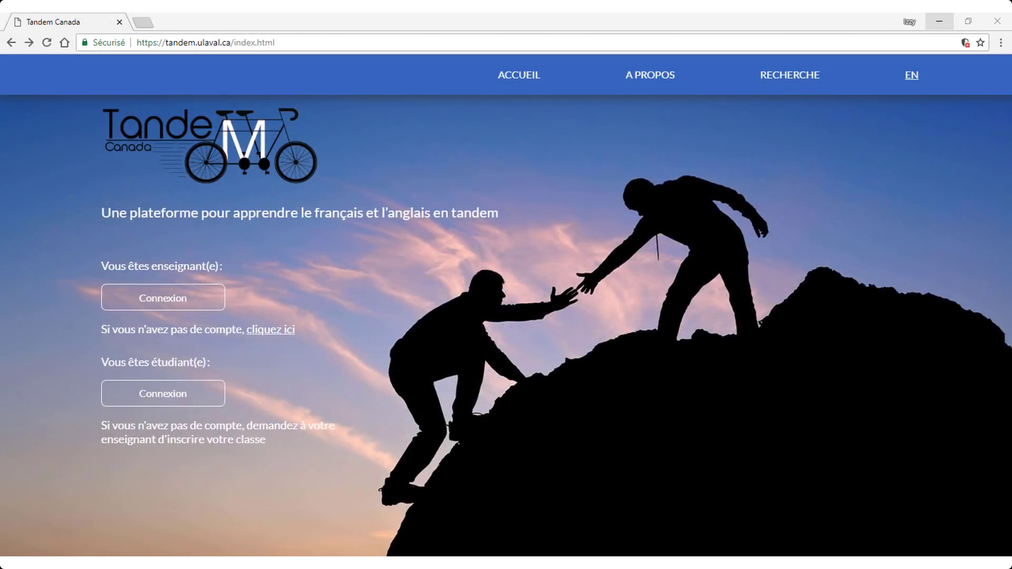
- Log in as teacher with the account e-mail and password, dismissing the welcome alert
click(199, 302)
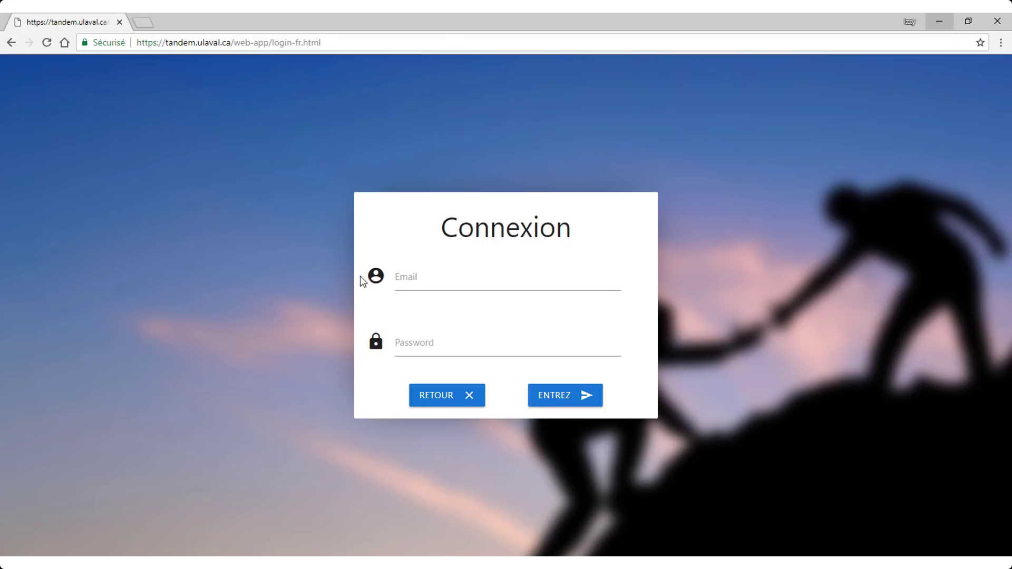
click(424, 276)
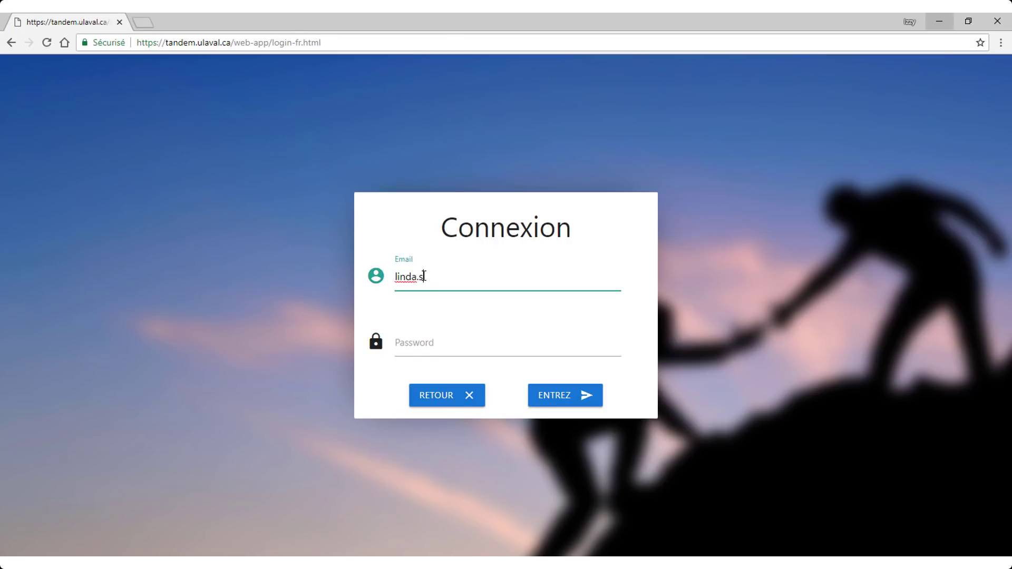
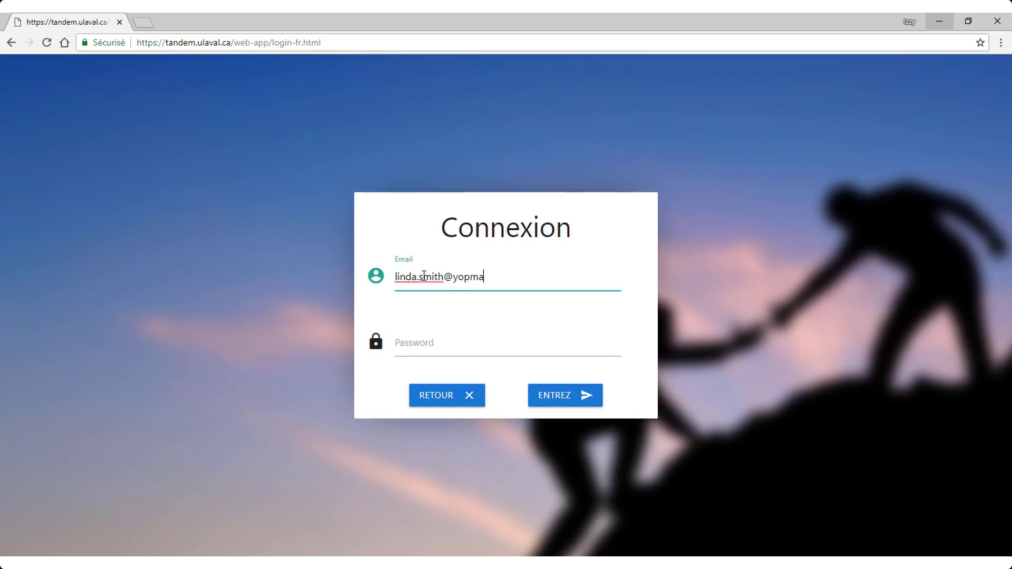
key(Tab)
text(******)
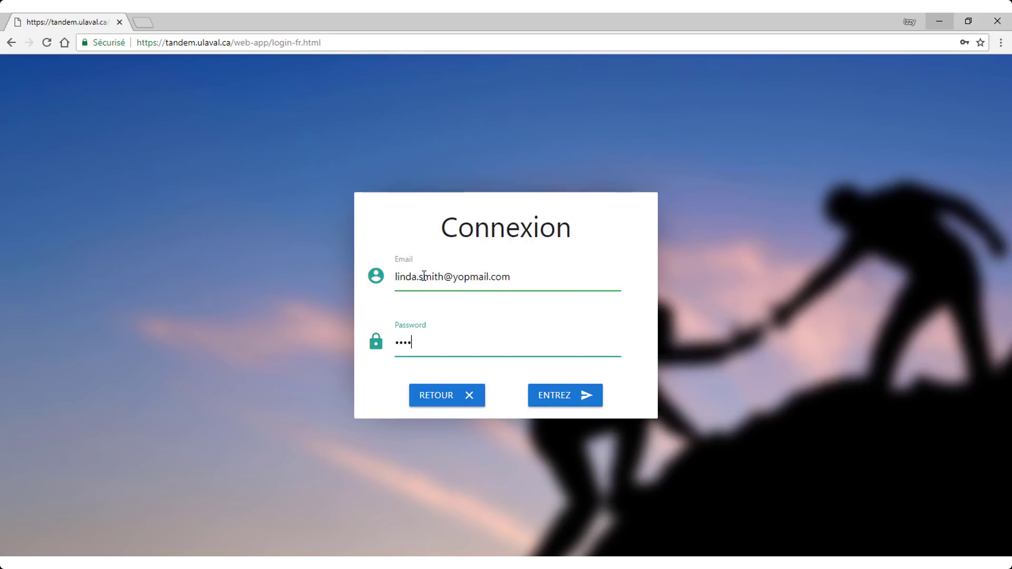
text(****)
click(566, 407)
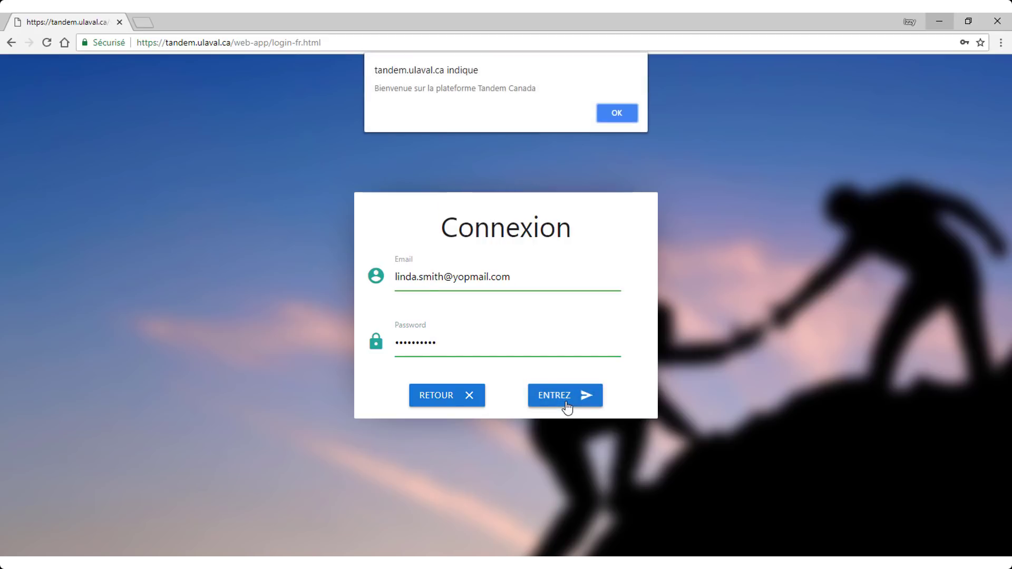
click(614, 115)
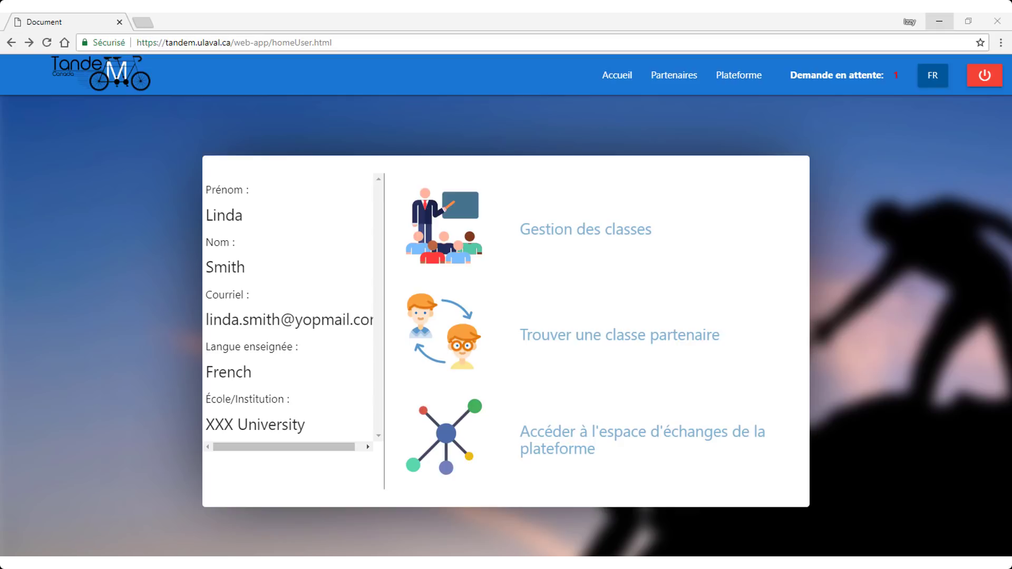
- Start a new class named French 301 with 22 students at Université level
click(596, 232)
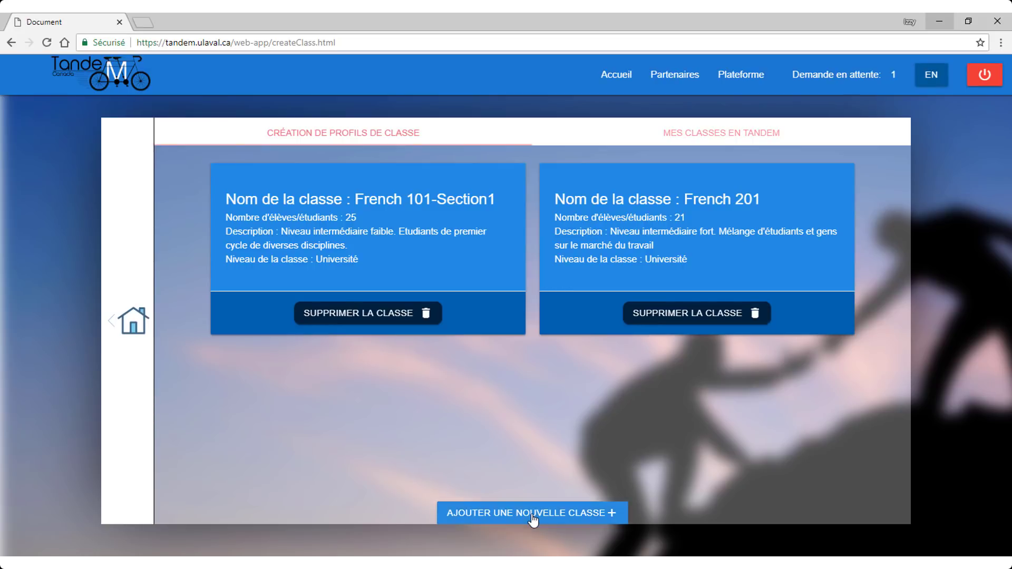
click(533, 519)
click(486, 331)
text(French 301)
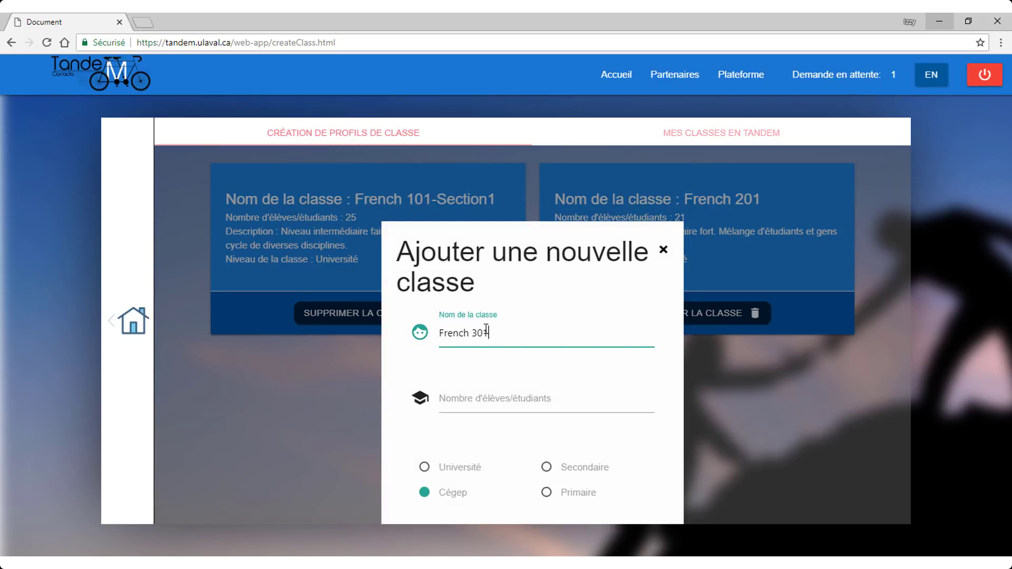
click(477, 399)
text(22)
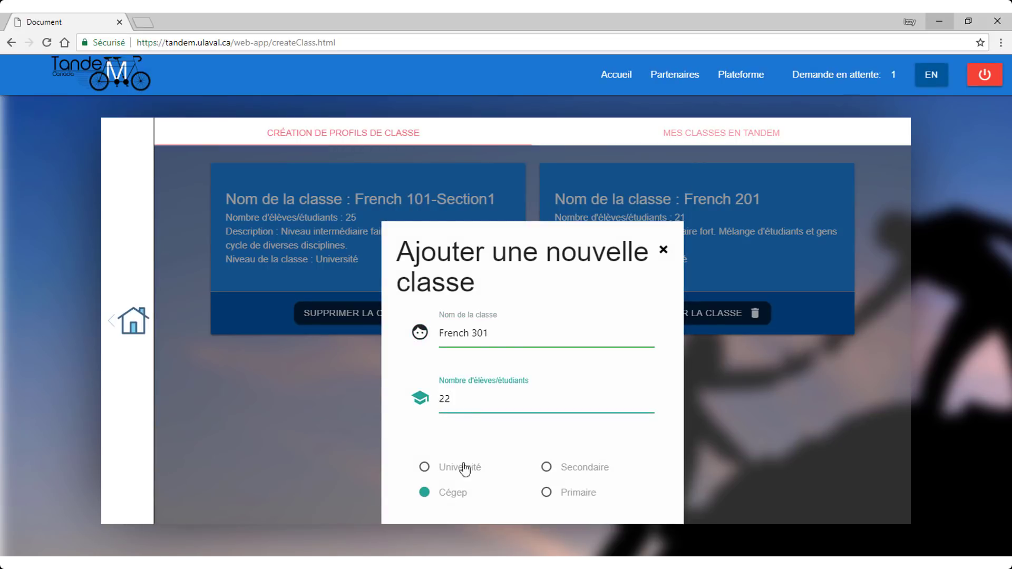
click(461, 468)
scroll(507, 440, down, 2)
- Describe it as 'Niveaux mixtes, adultes.', create the class, and return home
click(481, 416)
text(N)
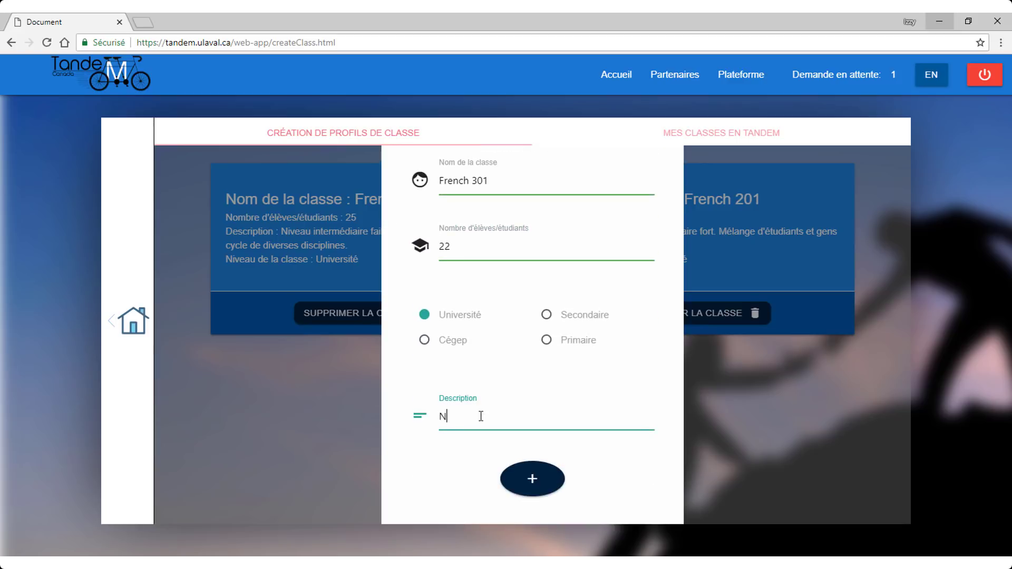
text(iveaux mixtes, adultes.)
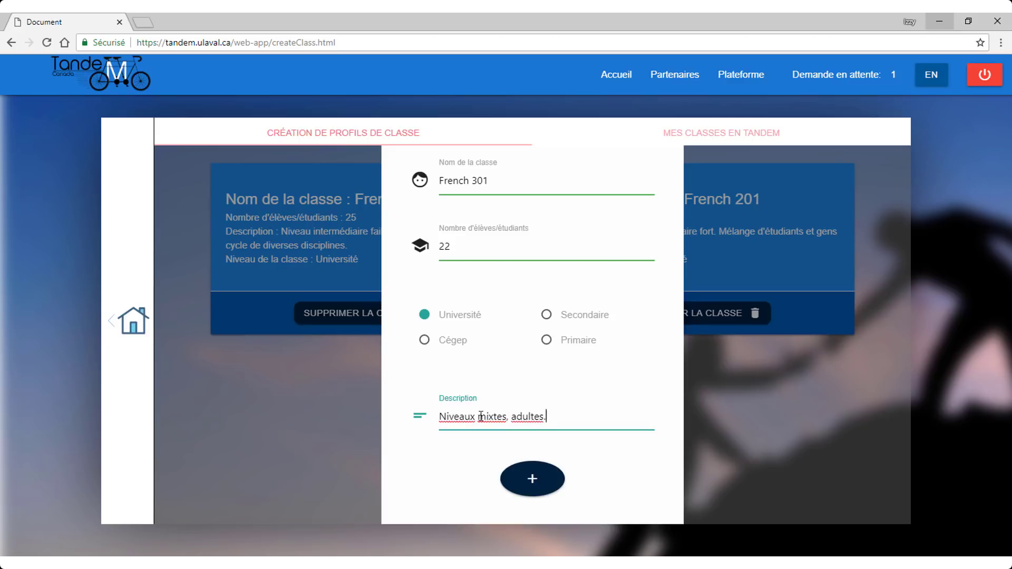
click(534, 482)
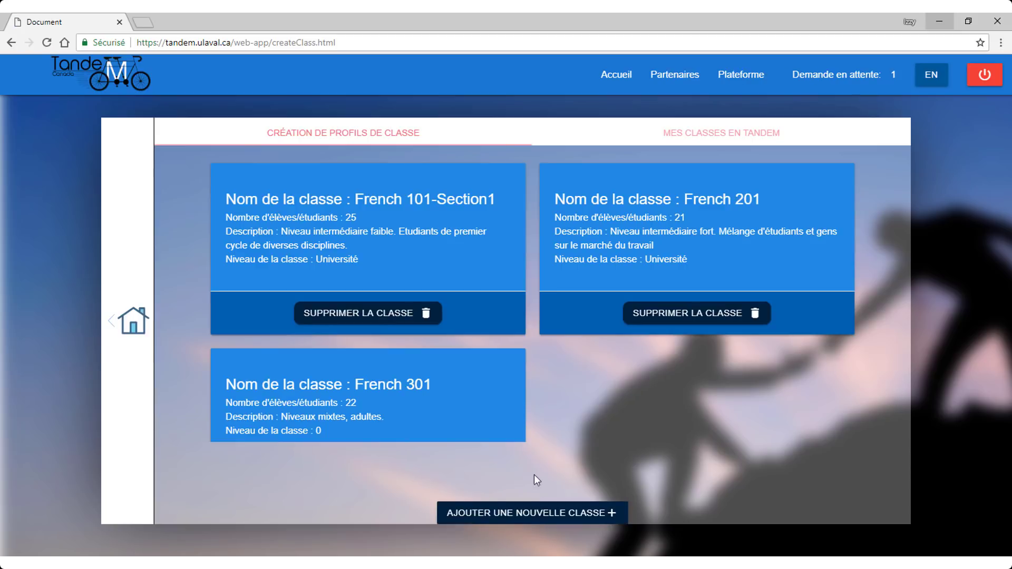
scroll(537, 443, down, 2)
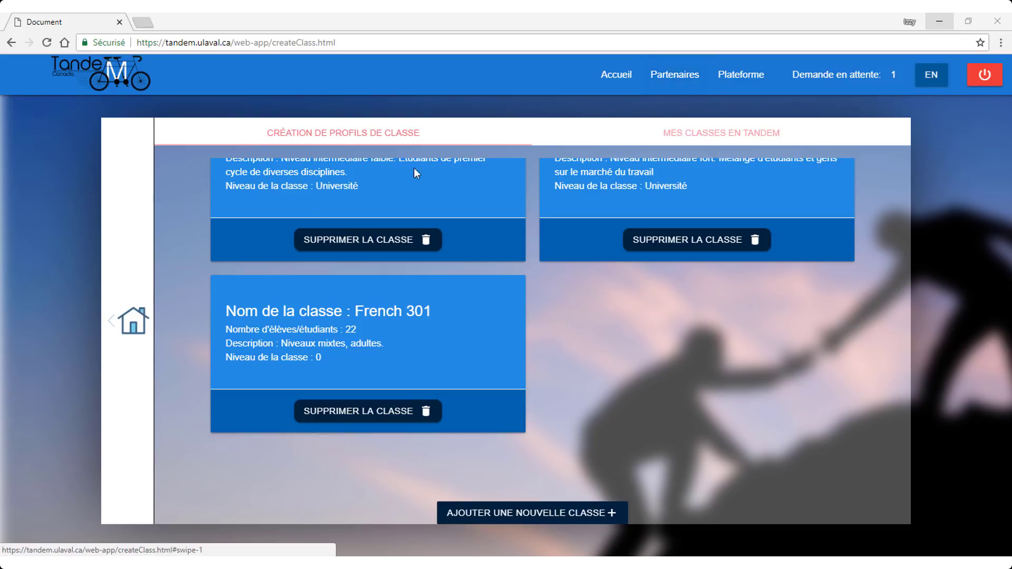
click(135, 327)
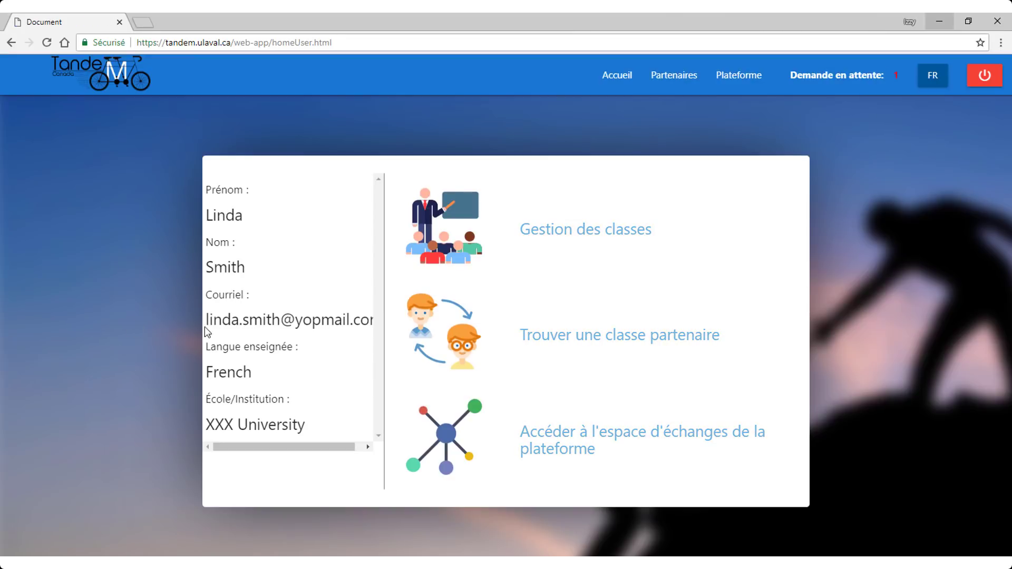
- Invite ANL-2010 Intermediate English I to partner, selecting French 301 as your class
click(596, 345)
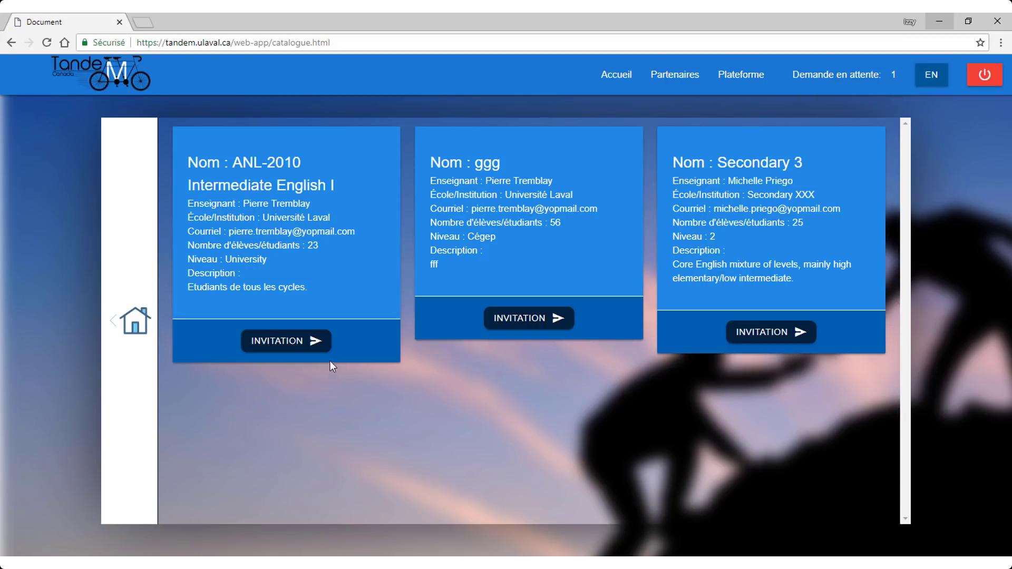
click(288, 343)
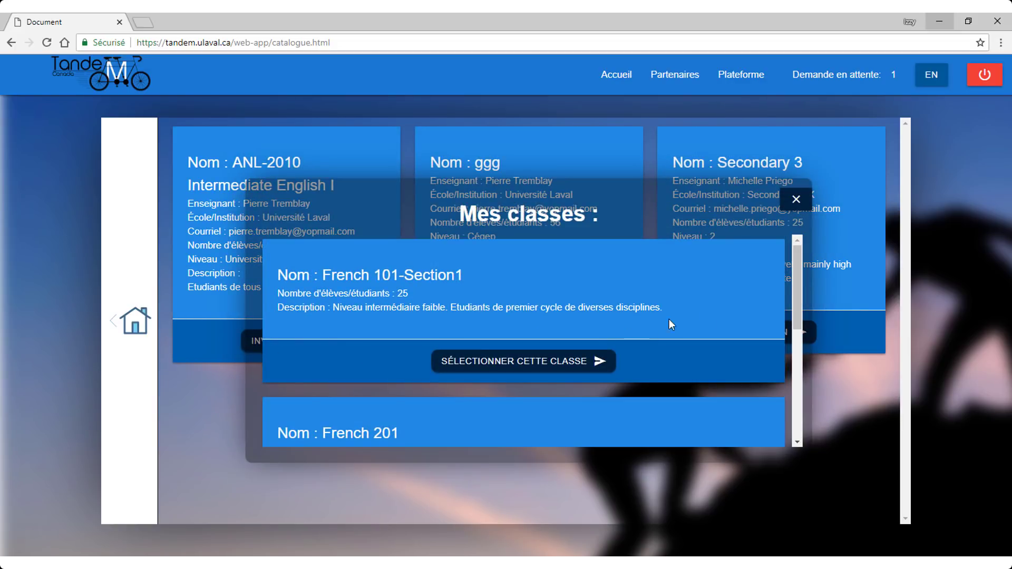
drag(797, 263, 815, 379)
click(535, 404)
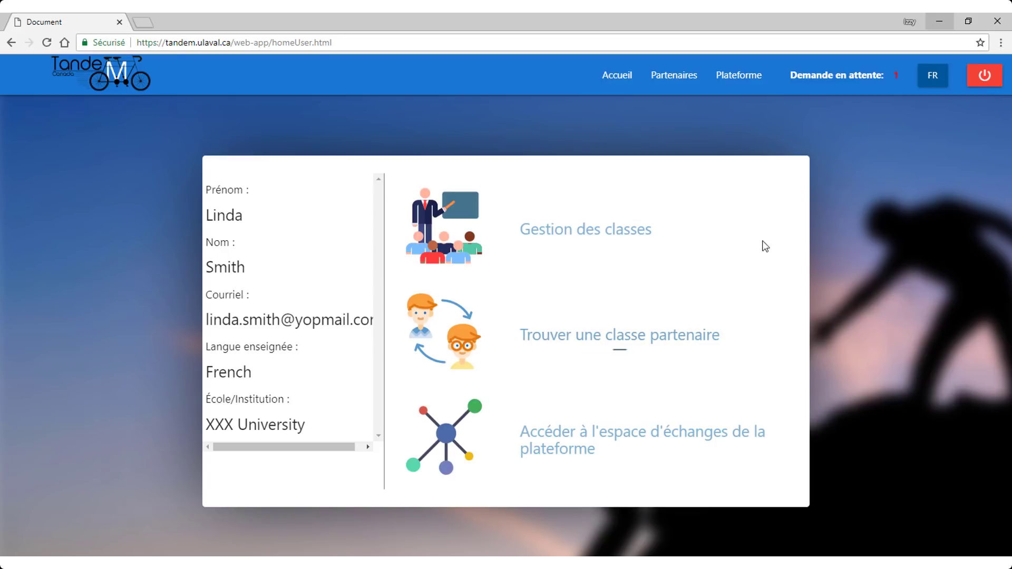
- Validate the ANL-2010 Intermediate English I invitation under Demande en attente
click(836, 81)
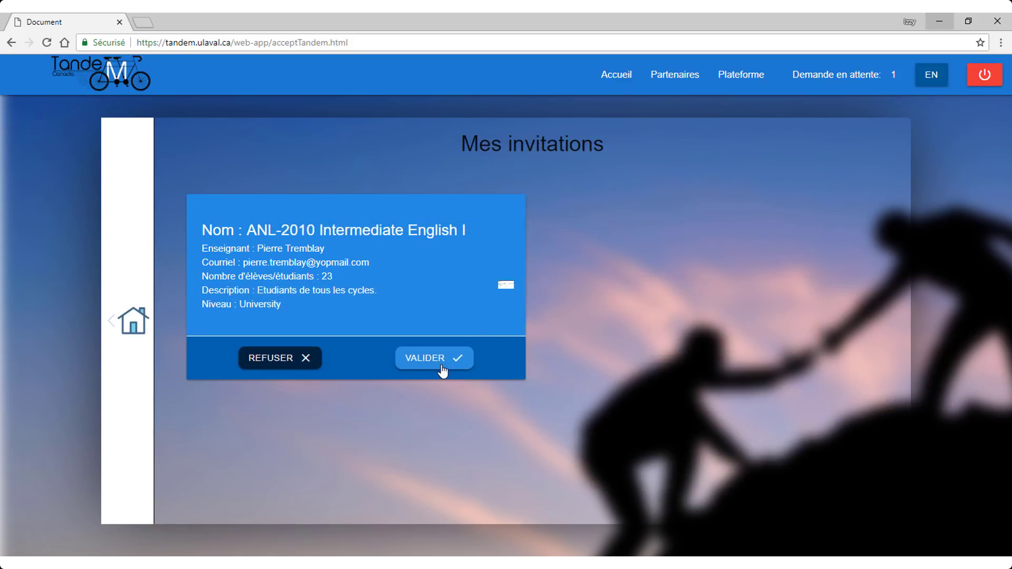
click(433, 359)
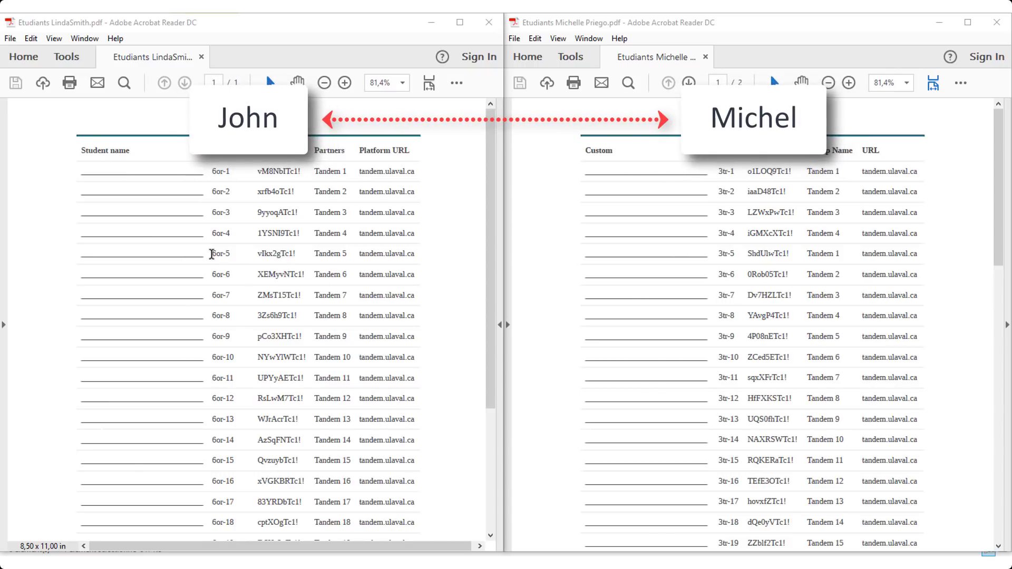
- Highlight row 5's username and password in both class code-list PDFs
drag(213, 256, 296, 255)
click(719, 253)
drag(719, 253, 793, 255)
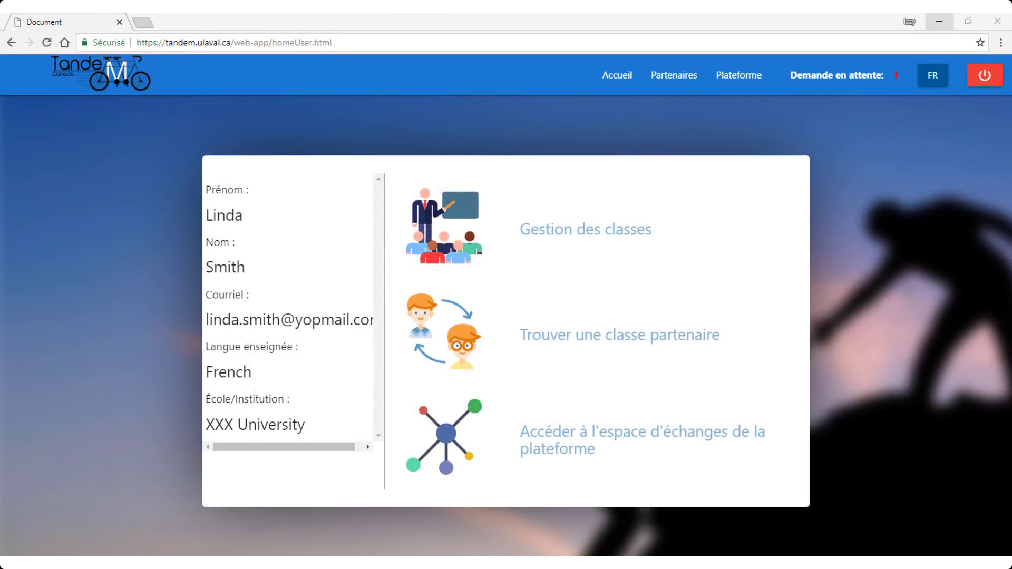
- Log in to the Moodle exchange platform via Plateforme and scroll through the dashboard courses
click(740, 89)
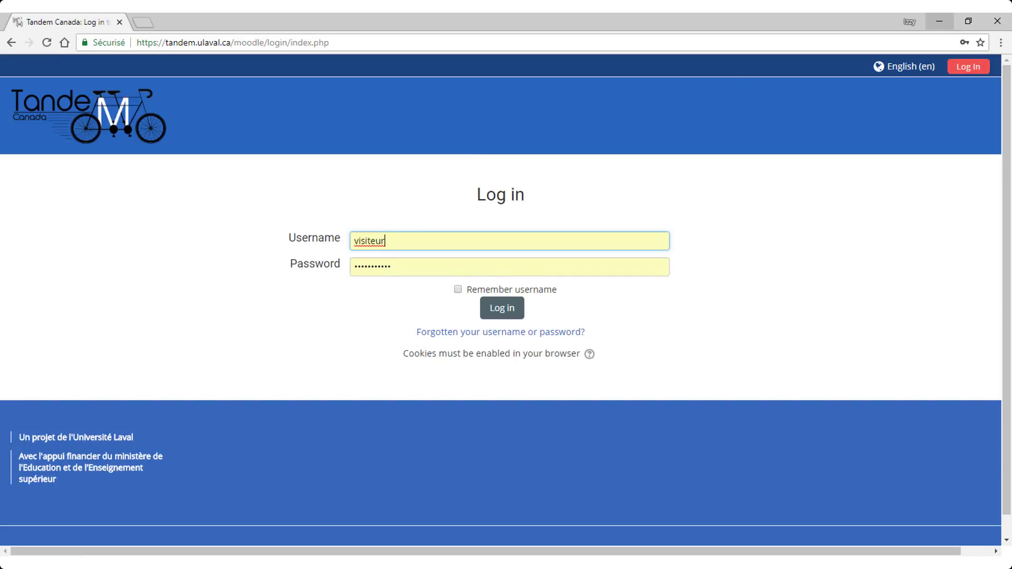
click(515, 309)
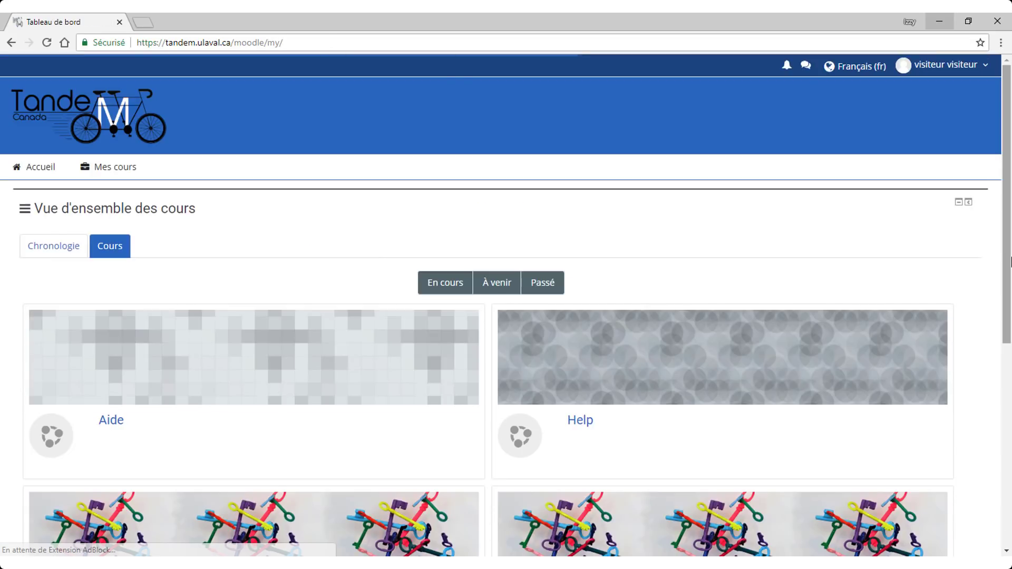
scroll(973, 300, down, 4)
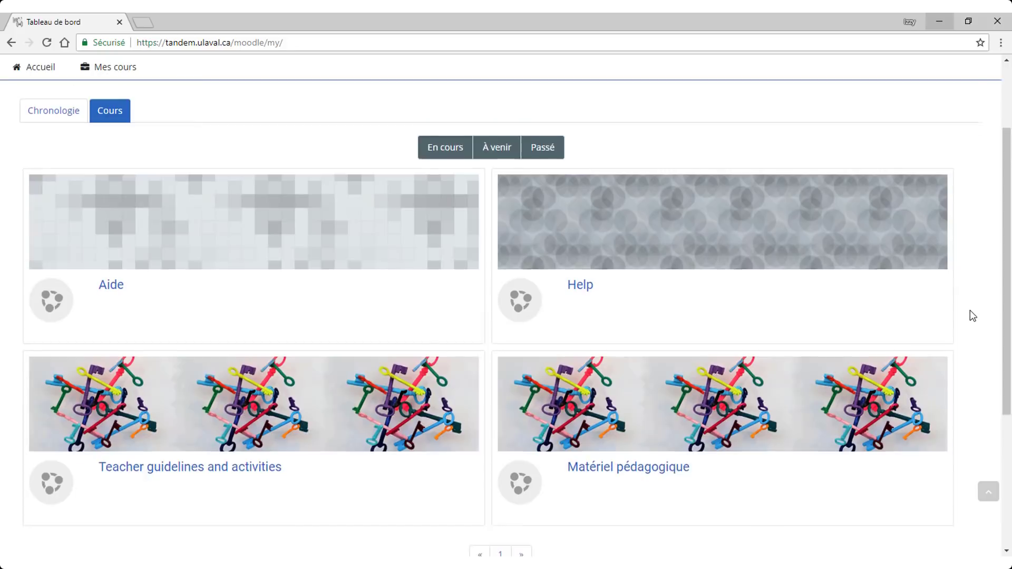